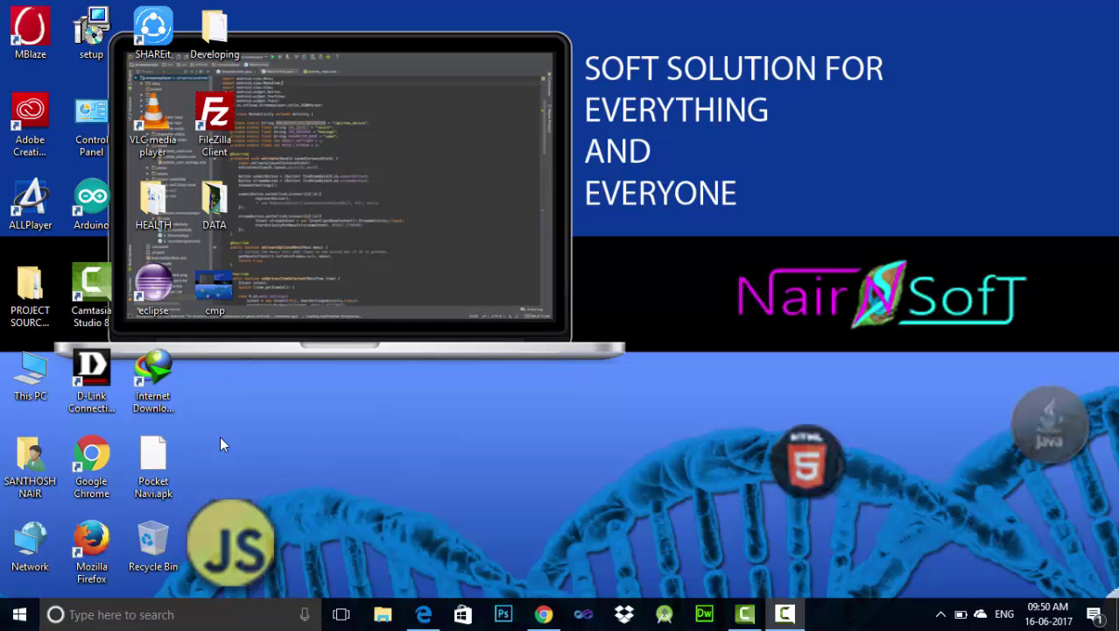
Launch Chrome, load 000webhost's free sign-up page, and open a second blank tab beside it
double_click(87, 467)
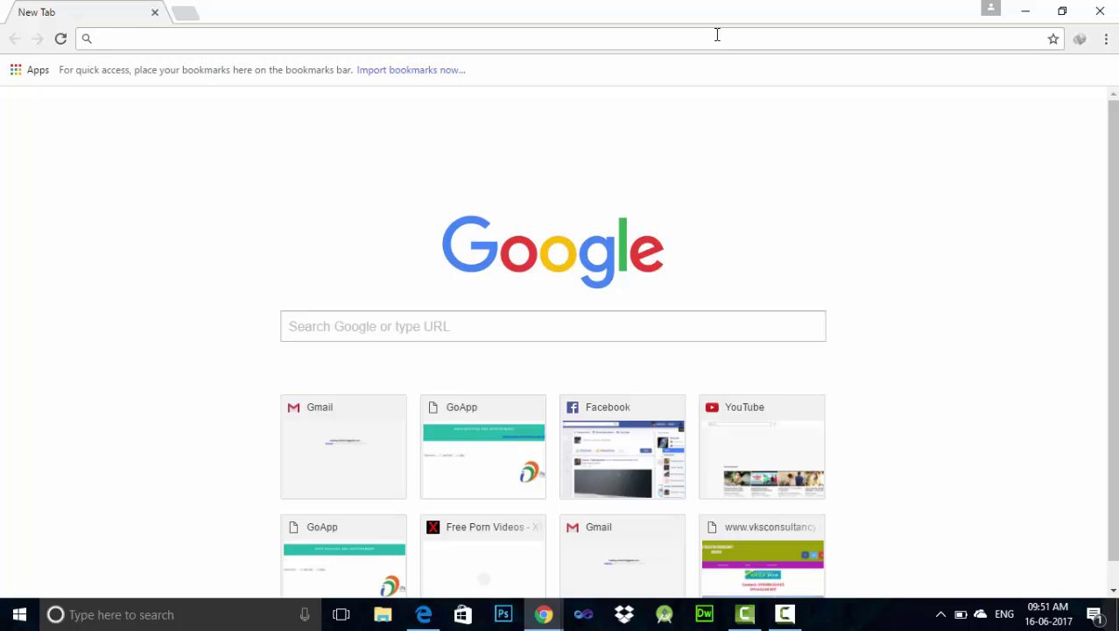
left_click(716, 34)
type("0")
key("Return")
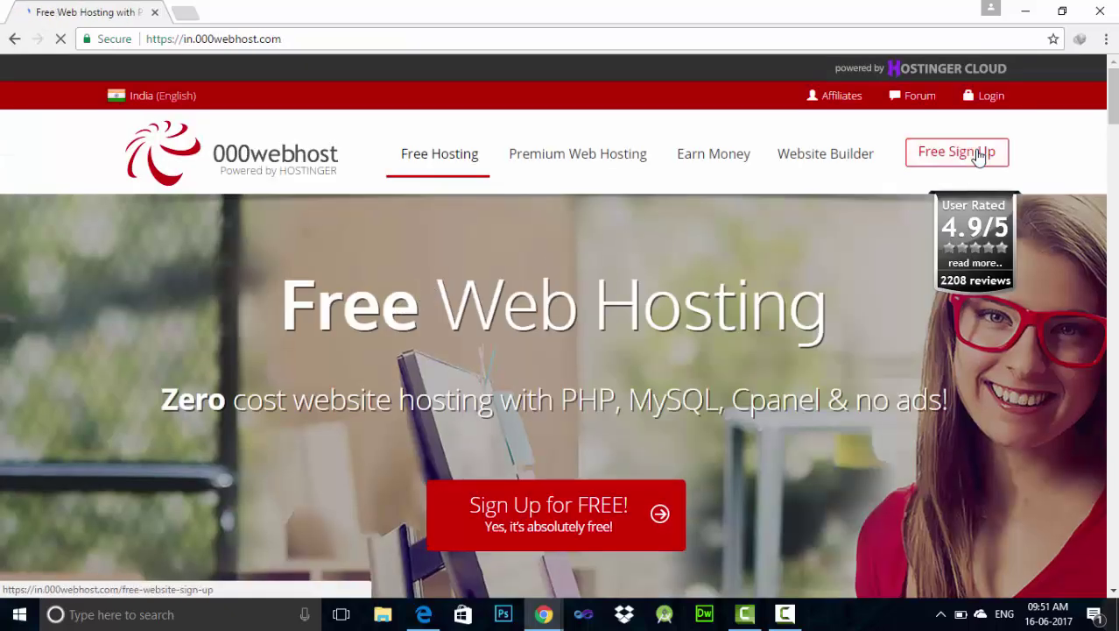
left_click(980, 155)
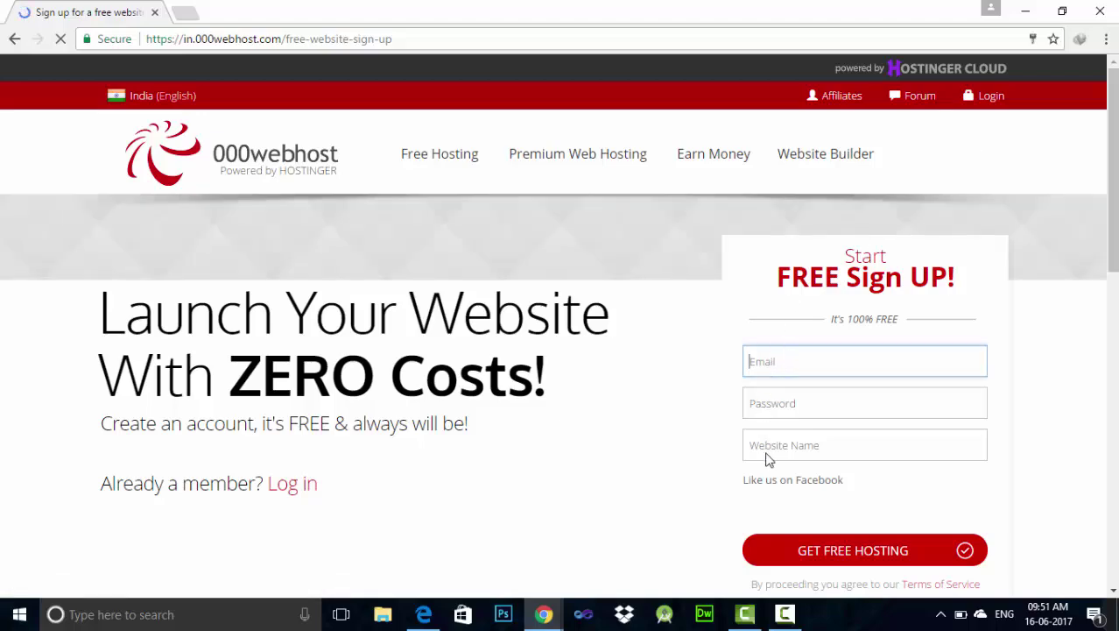
left_click(184, 12)
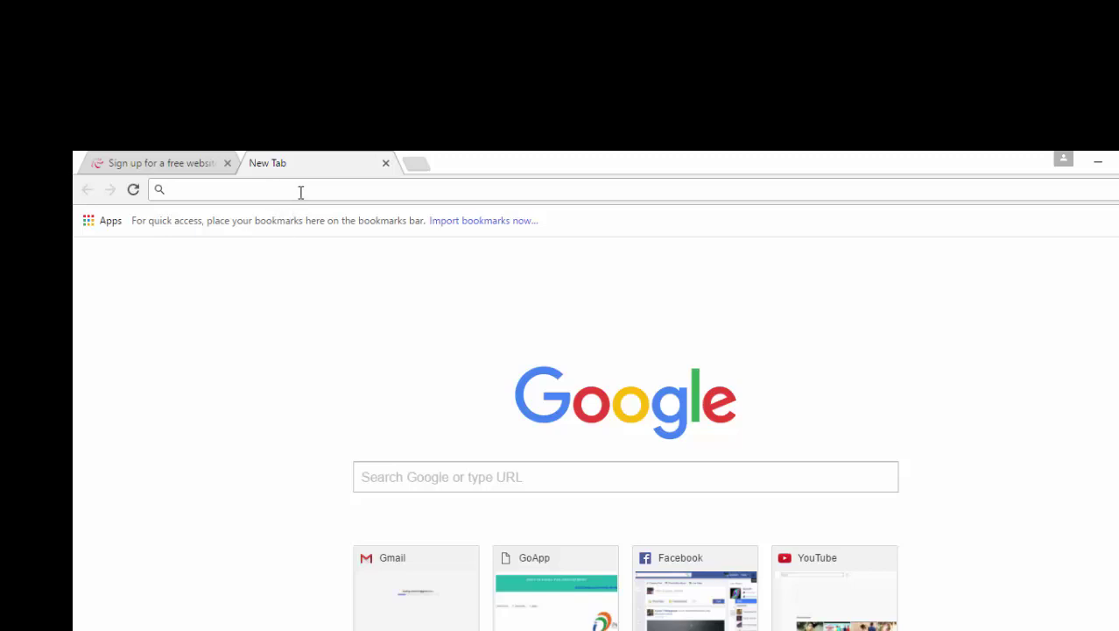
Go to gmail.com in the new tab and choose More options > Create account
type("Gmail.com")
key("Return")
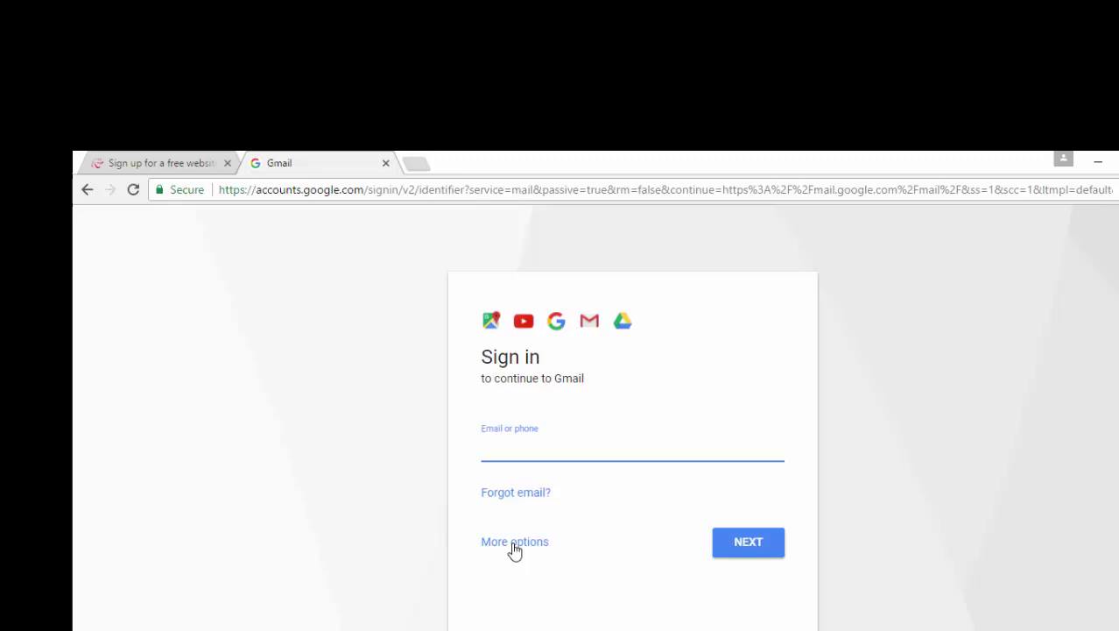
left_click(515, 550)
left_click(576, 555)
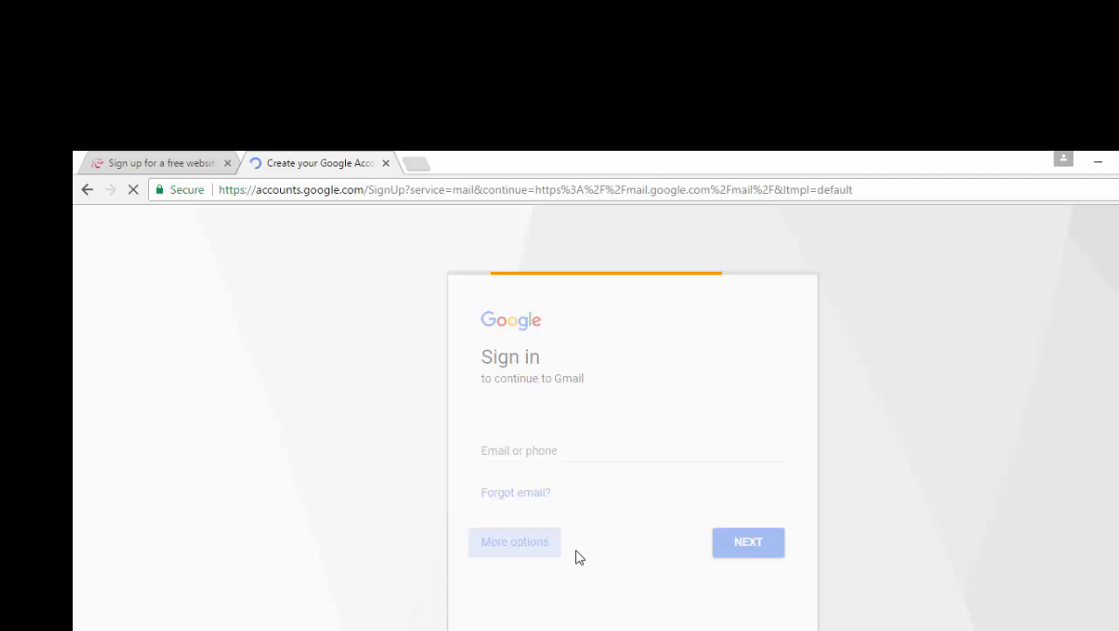
Fill in the account name and suggested current email, keep Location India, and submit the details
scroll(576, 556, "down", 1)
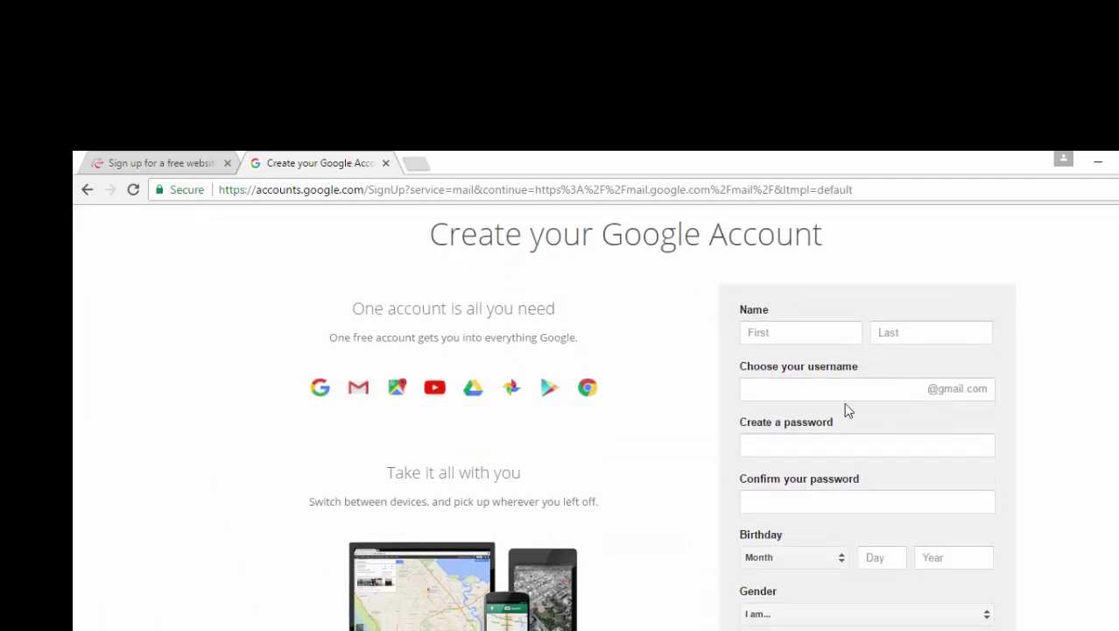
left_click(806, 332)
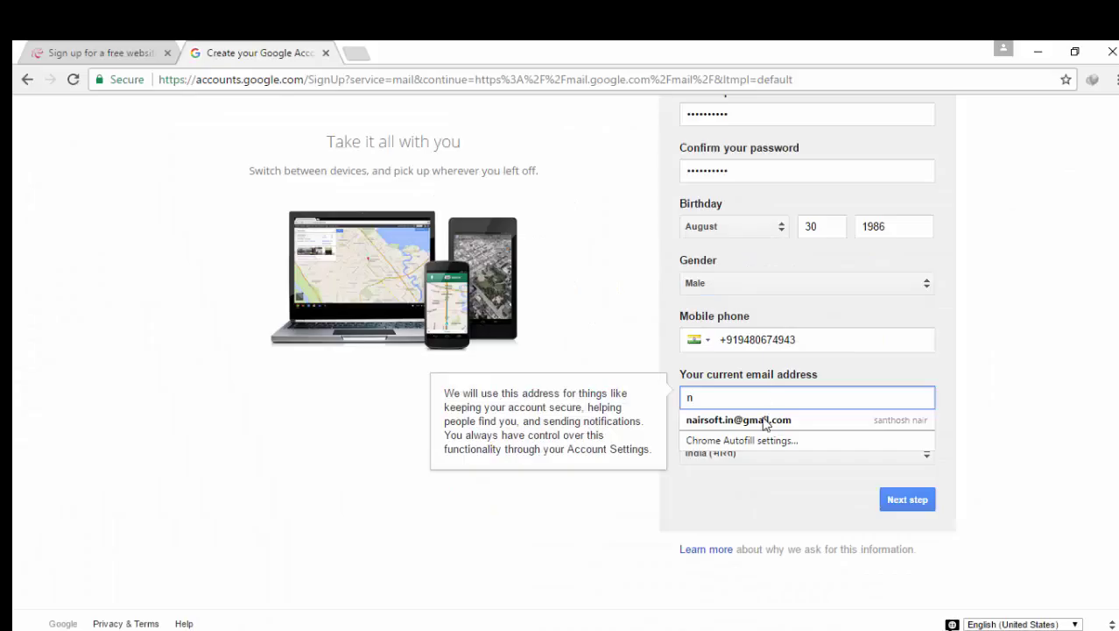
left_click(762, 415)
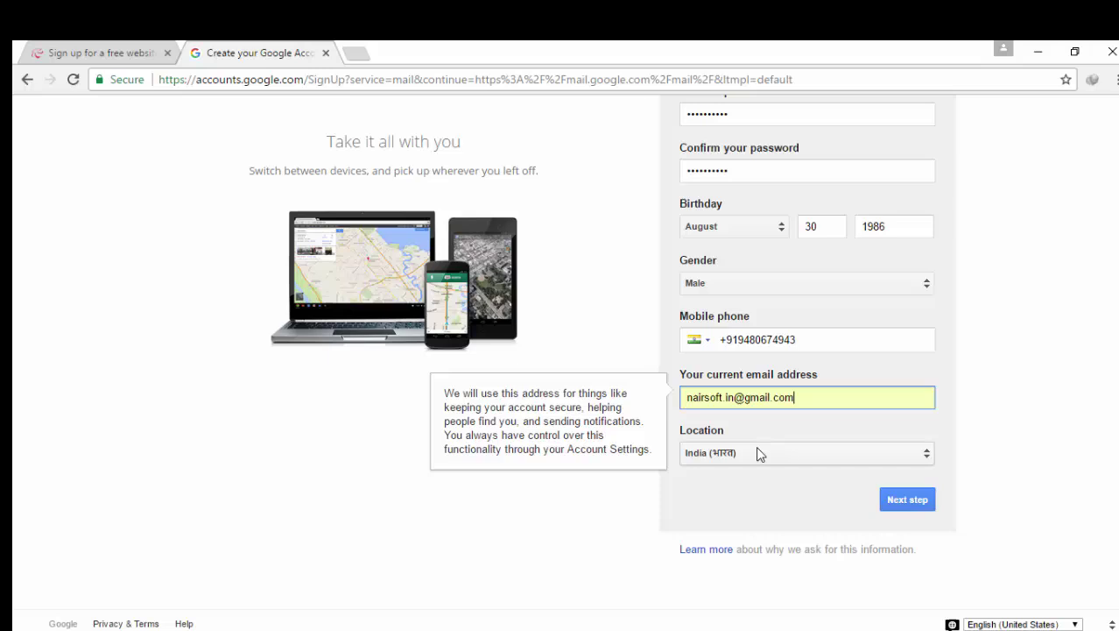
left_click(758, 454)
left_click(1017, 360)
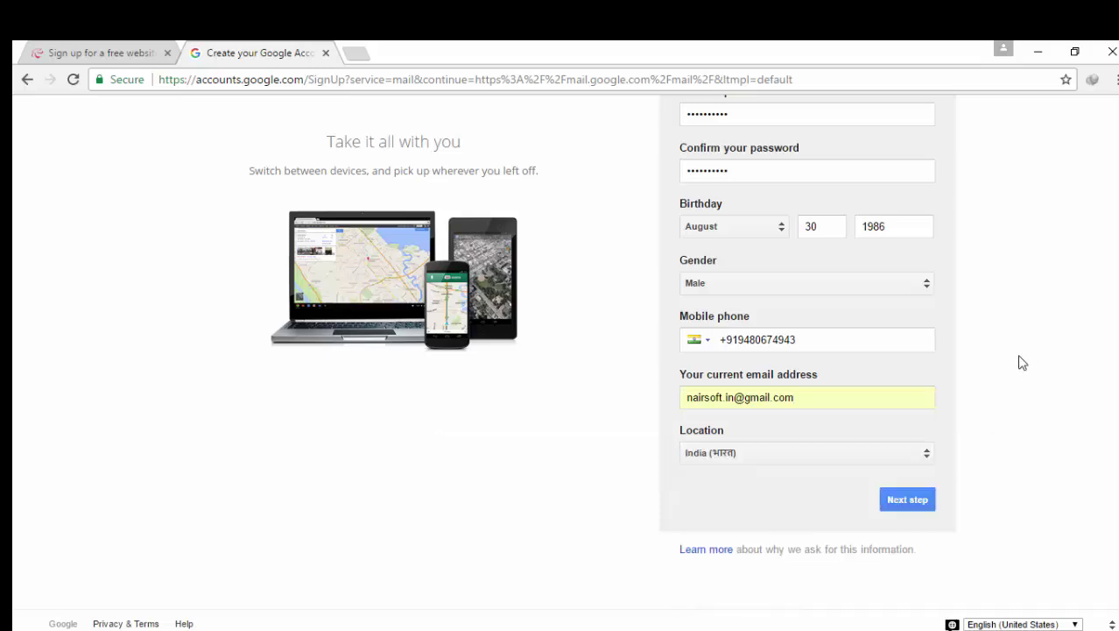
left_click(900, 504)
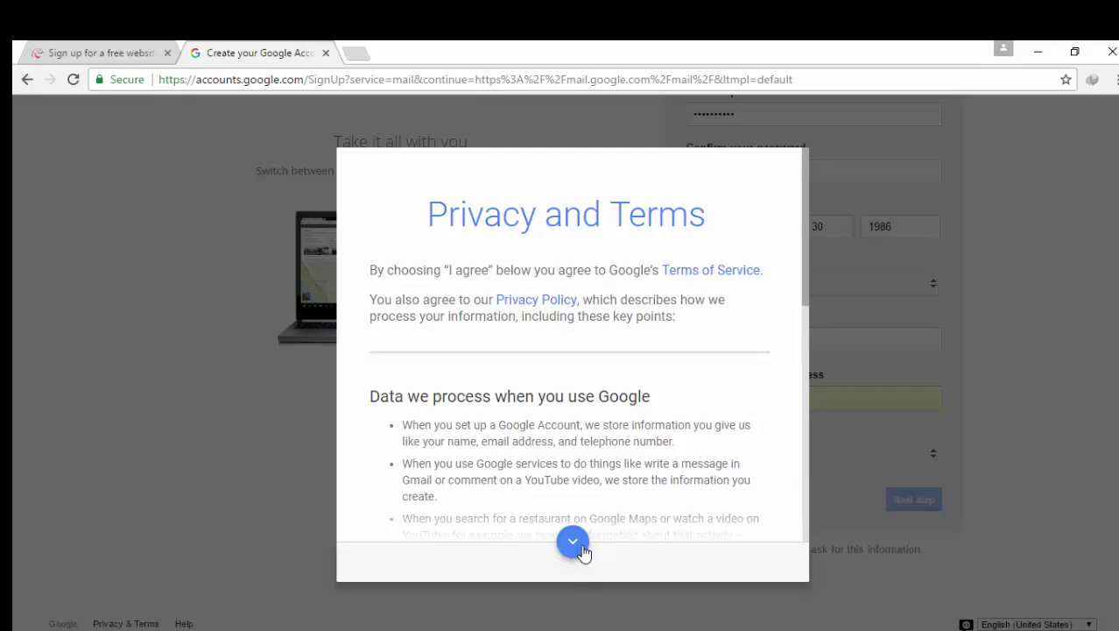
Scroll through the privacy terms and accept them with I AGREE
left_click(578, 543)
left_click(578, 543)
left_click(578, 543)
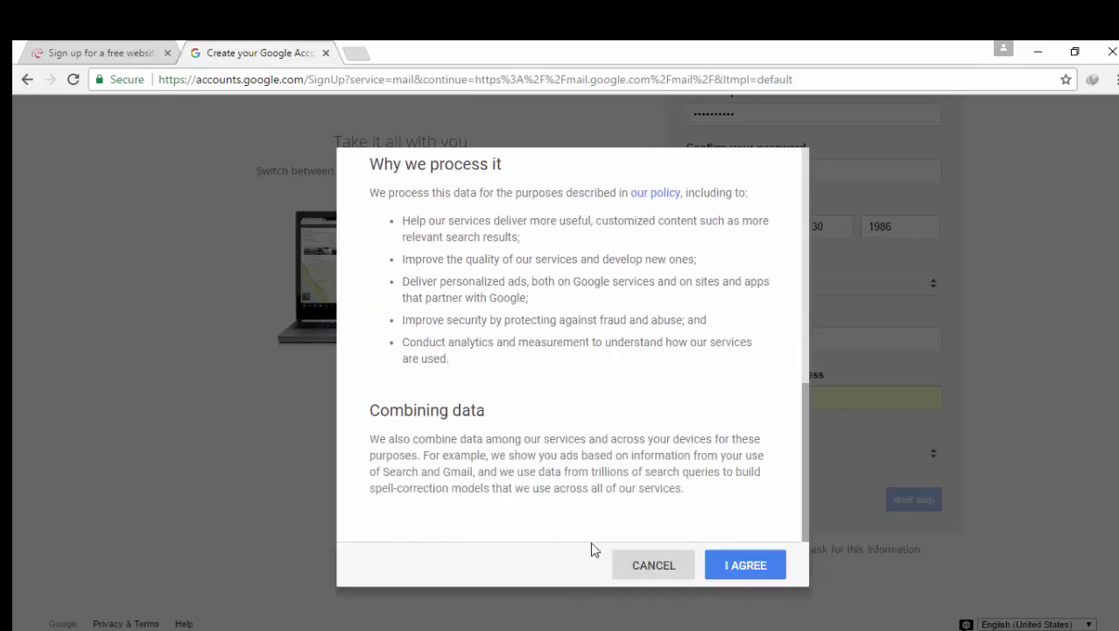
left_click(724, 575)
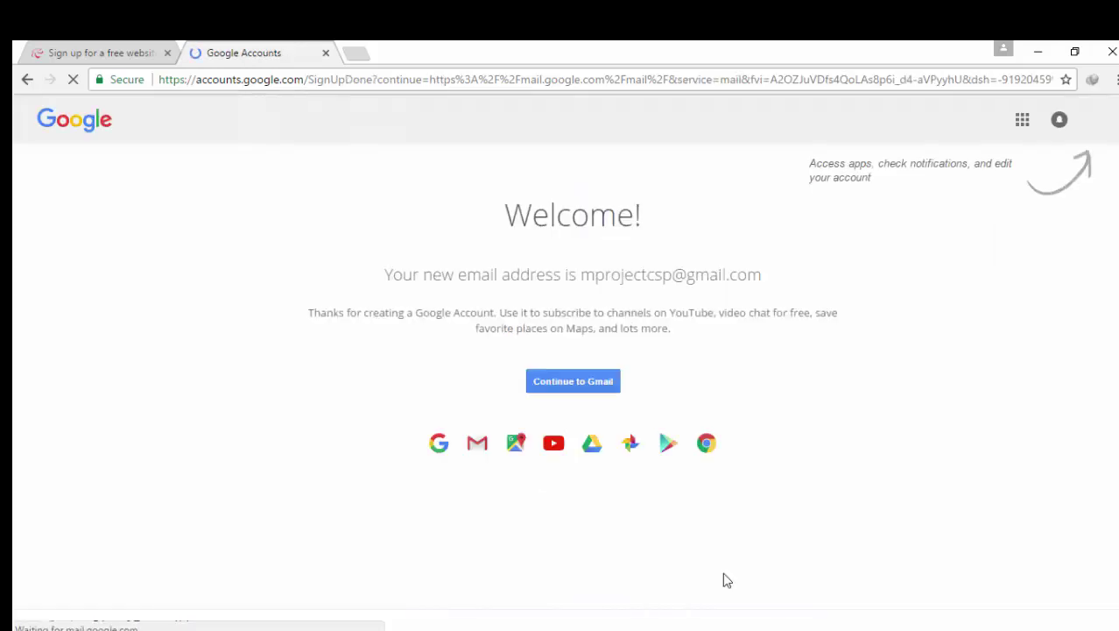
Continue to the new Gmail inbox and show the account panel with its email address
left_click(599, 377)
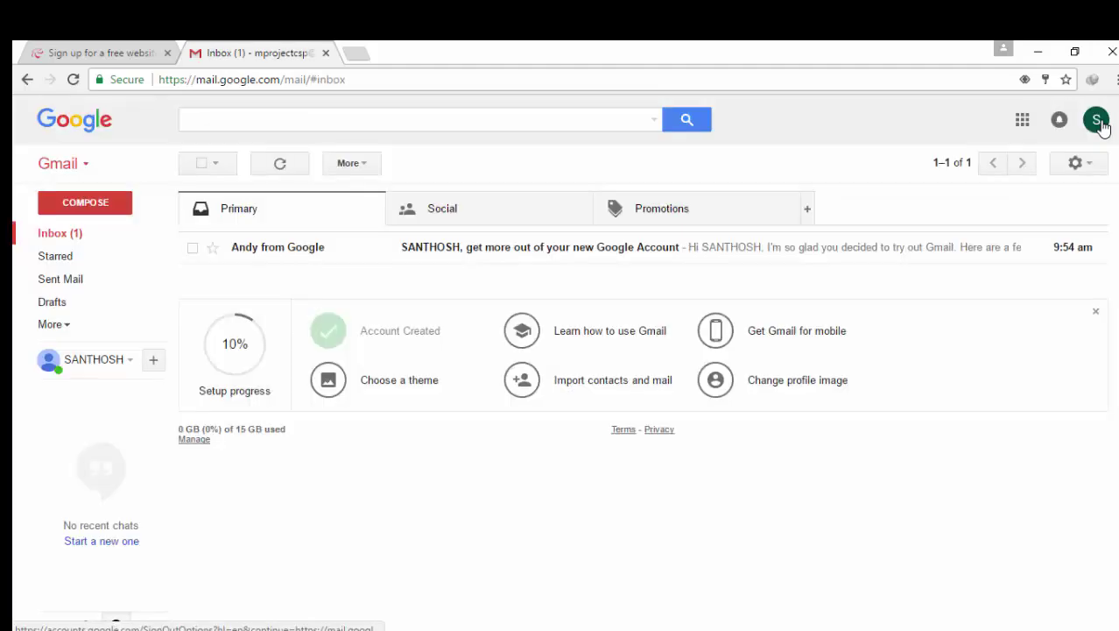
left_click(1095, 118)
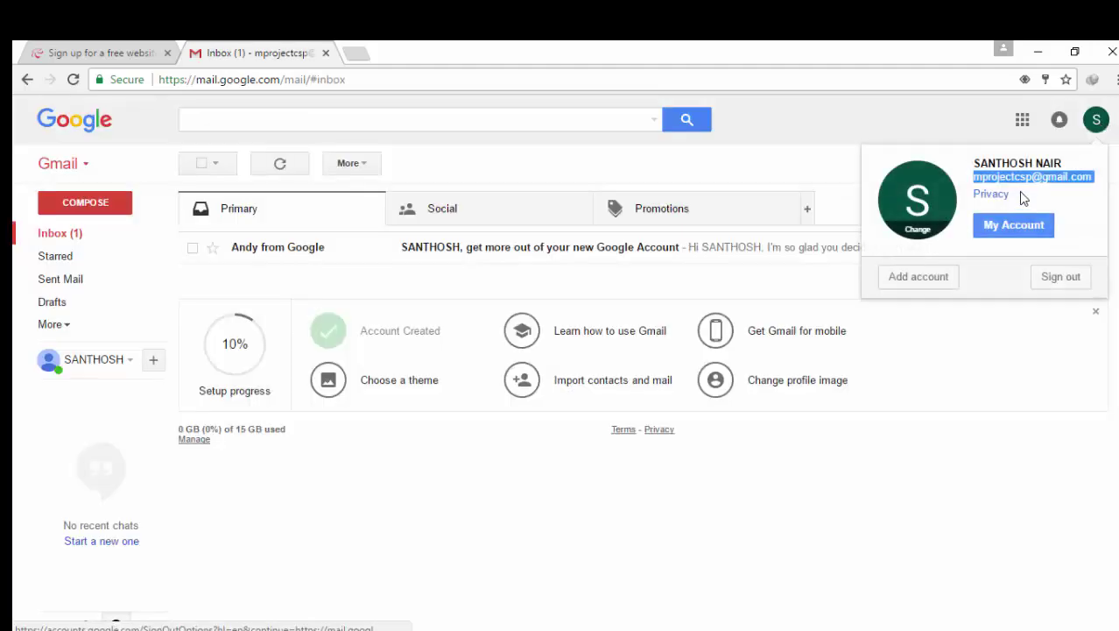
Back on 000webhost, fill the Email field with the suggested new Gmail address
left_click(88, 53)
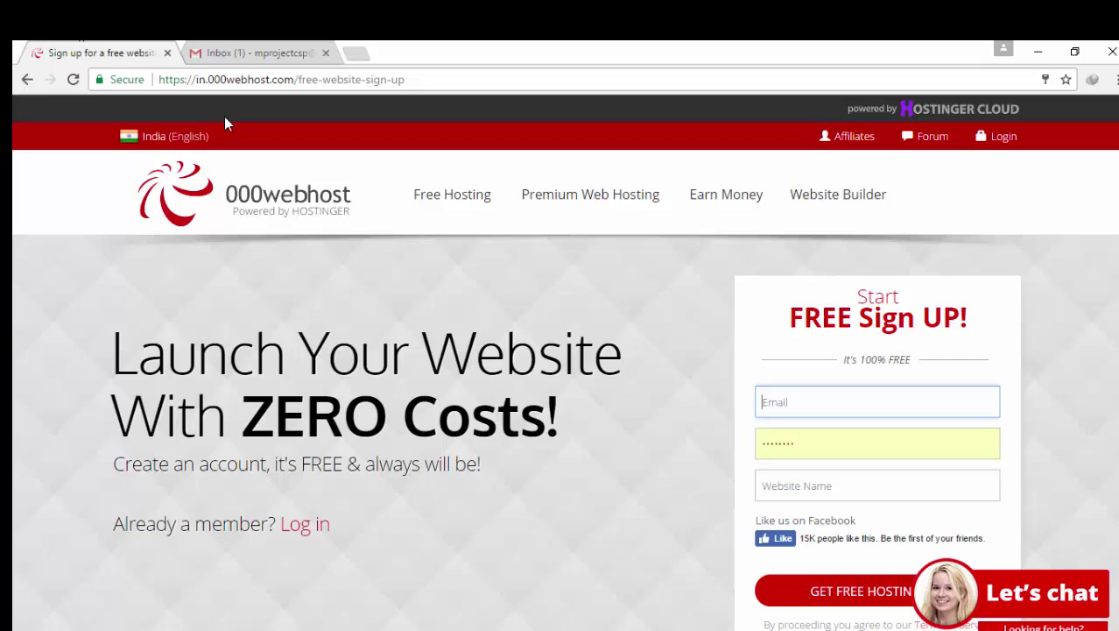
left_click(768, 402)
key("Down")
key("Return")
scroll(789, 399, "down", 1)
Enter a password and the website name mproject, then scroll to the form's end
key("Tab")
type("abc")
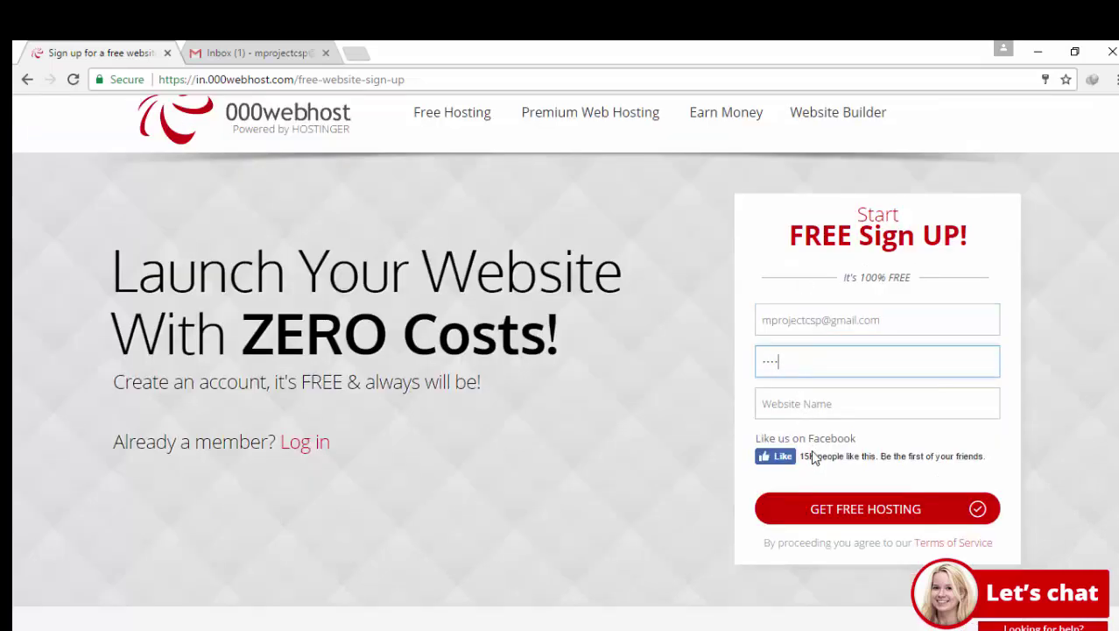
type("1234567")
left_click(784, 402)
type("m")
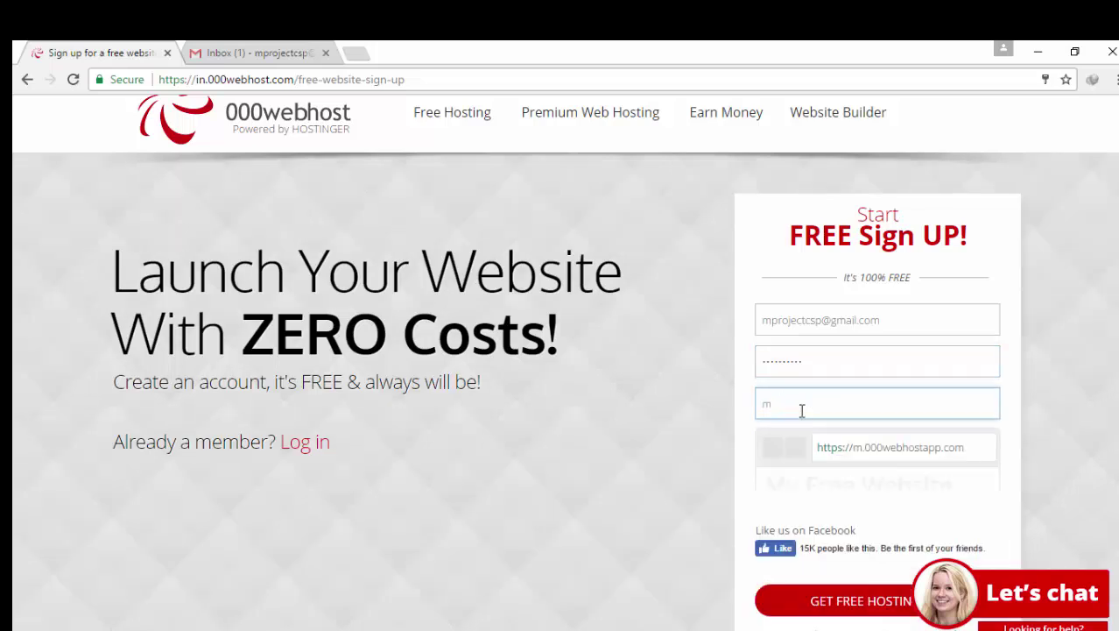
type("pro")
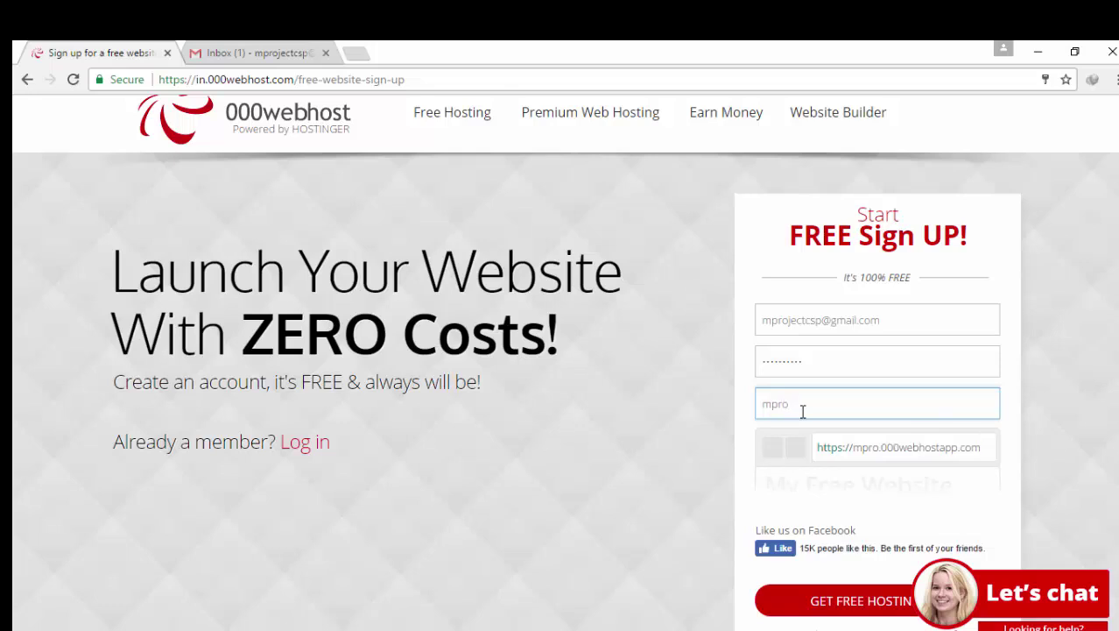
type("ject")
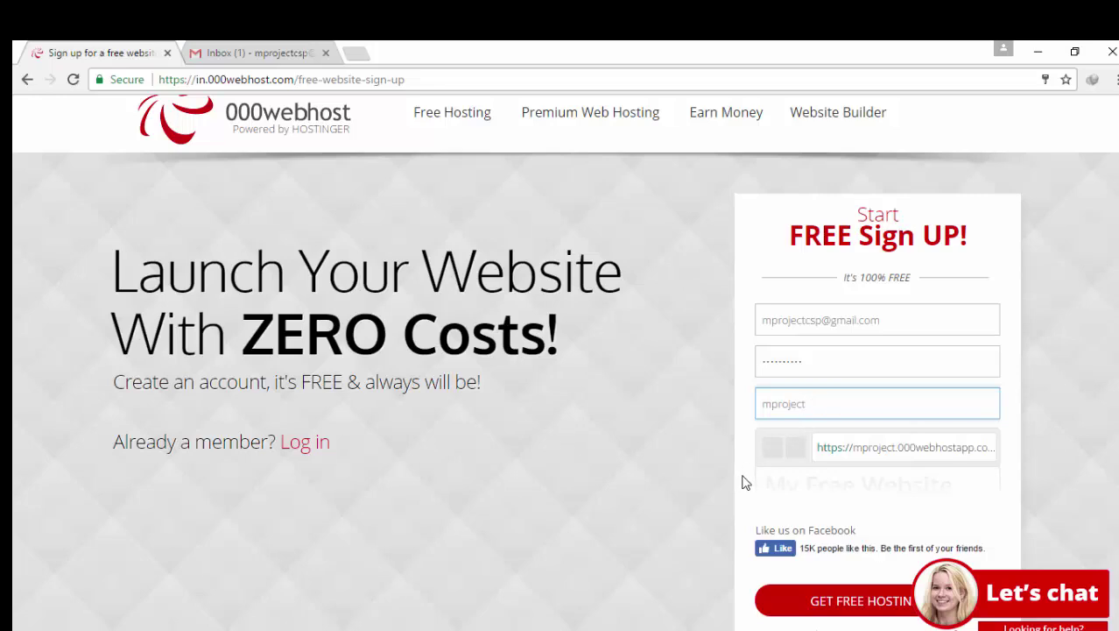
left_click(767, 487)
scroll(803, 446, "down", 2)
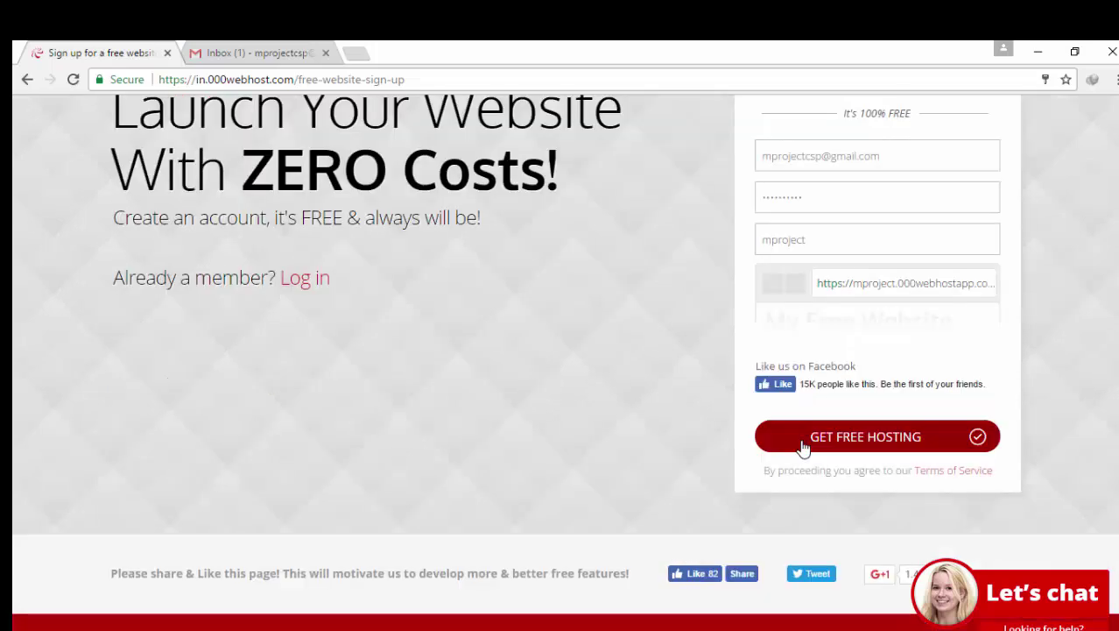
Submit GET FREE HOSTING and pass the captcha by selecting the three car pictures
left_click(803, 447)
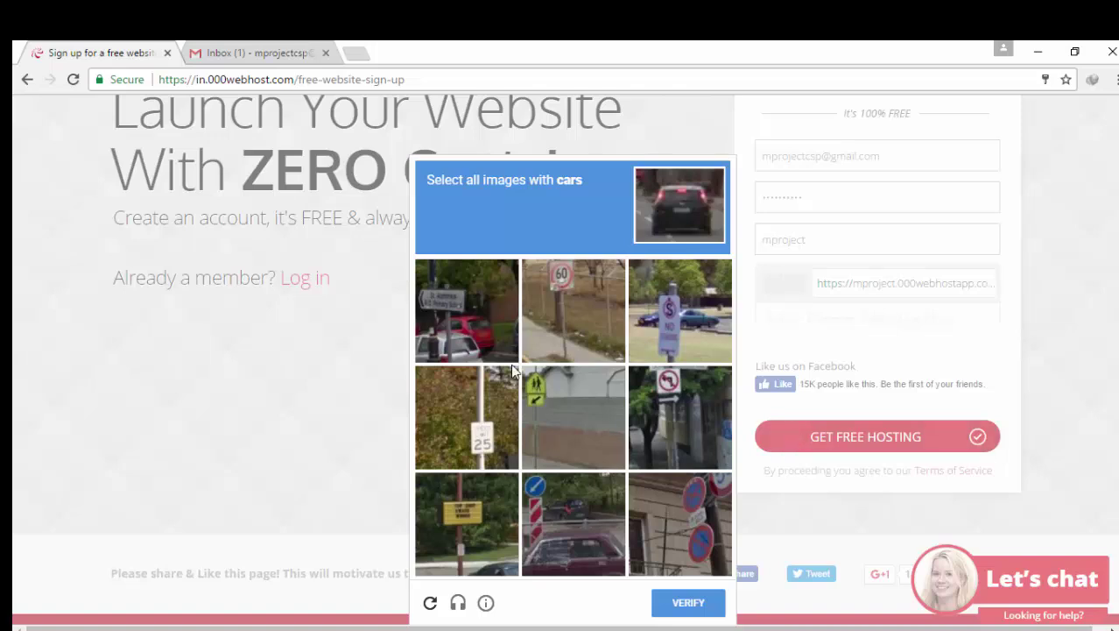
left_click(495, 281)
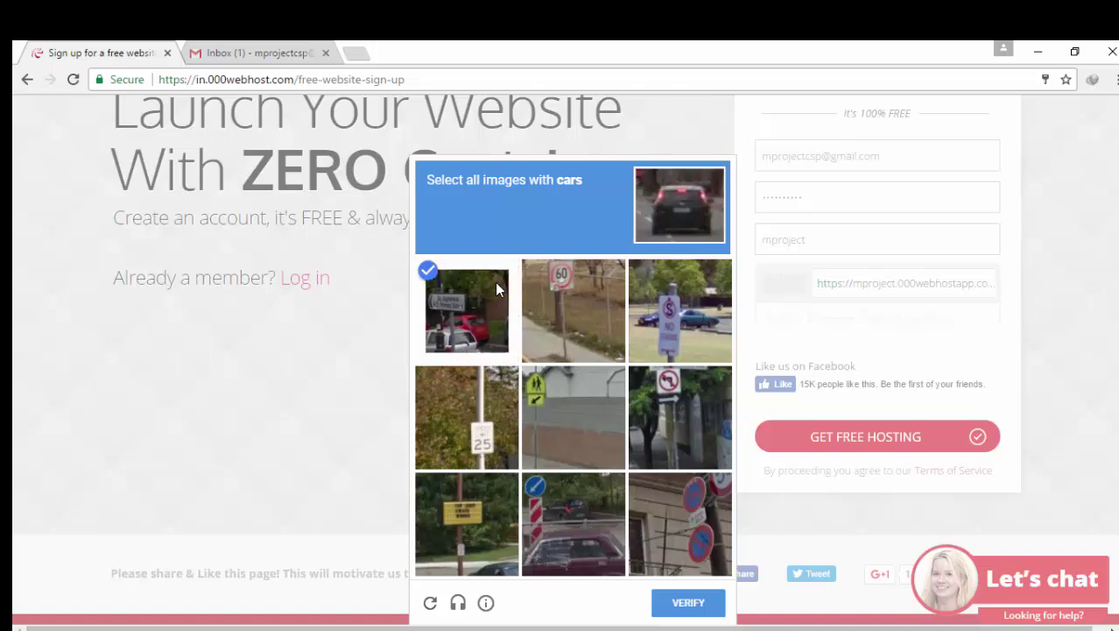
left_click(668, 341)
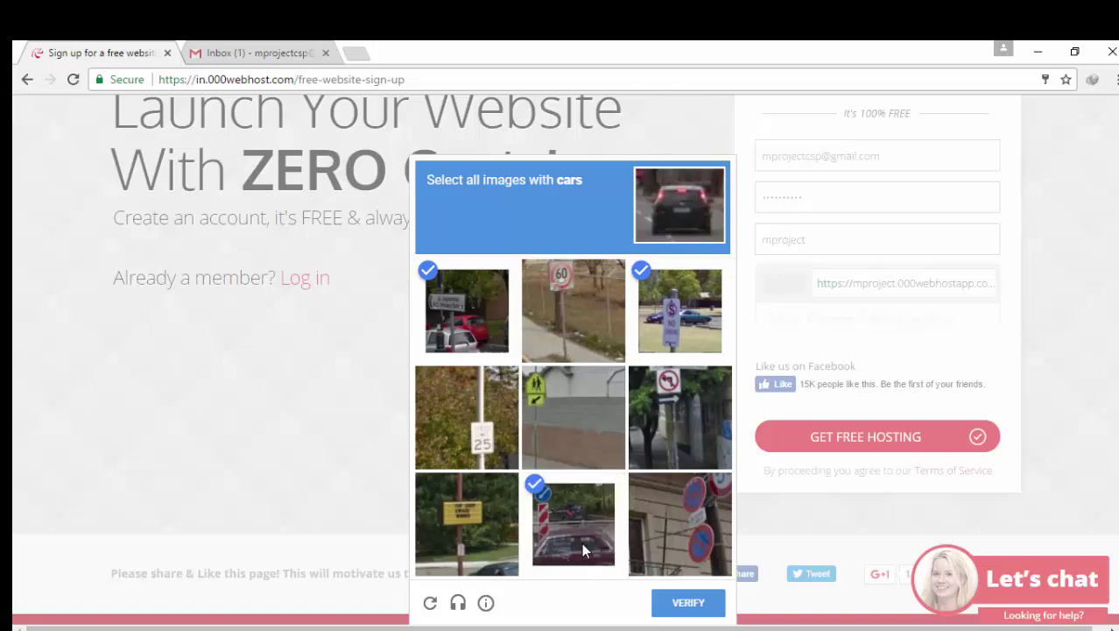
left_click(459, 543)
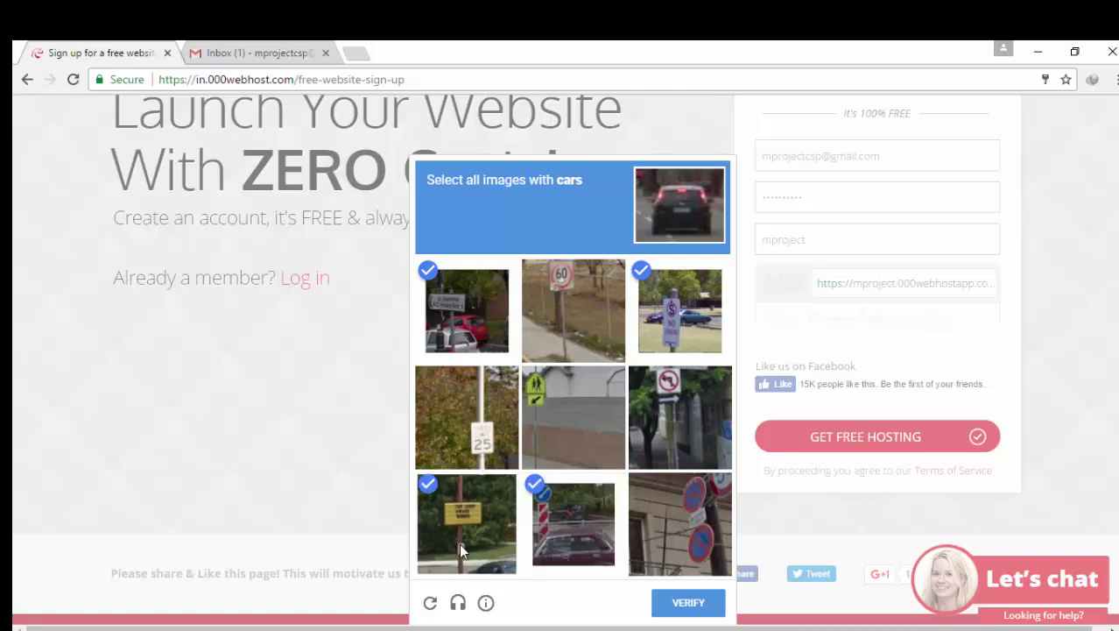
left_click(685, 604)
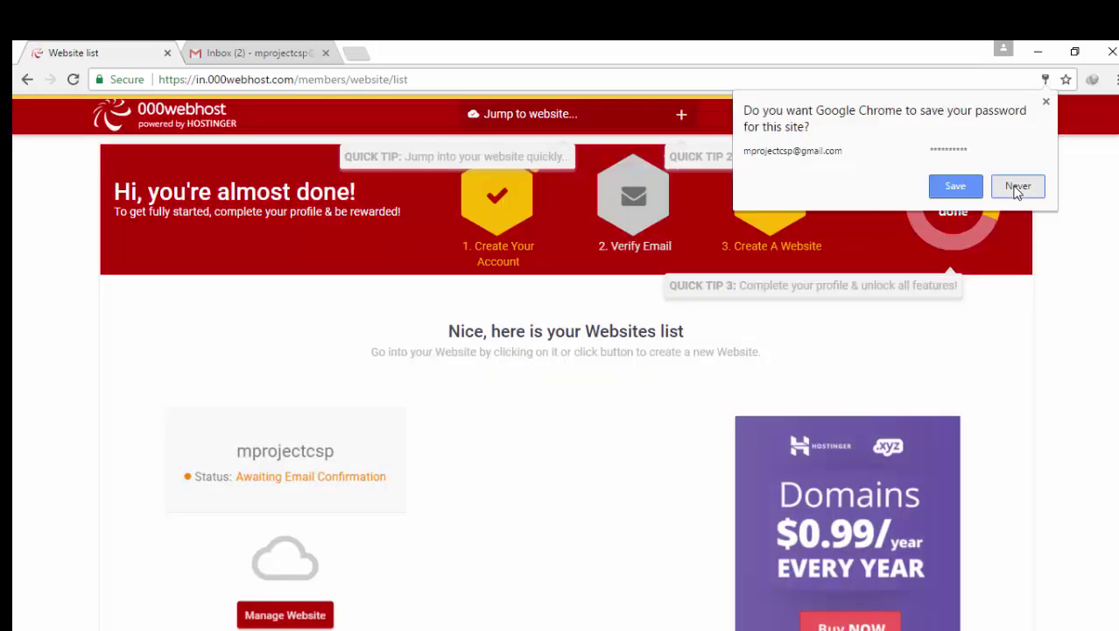
Decline saving the password, then open the 000webhost confirmation email in Gmail to verify
left_click(1011, 187)
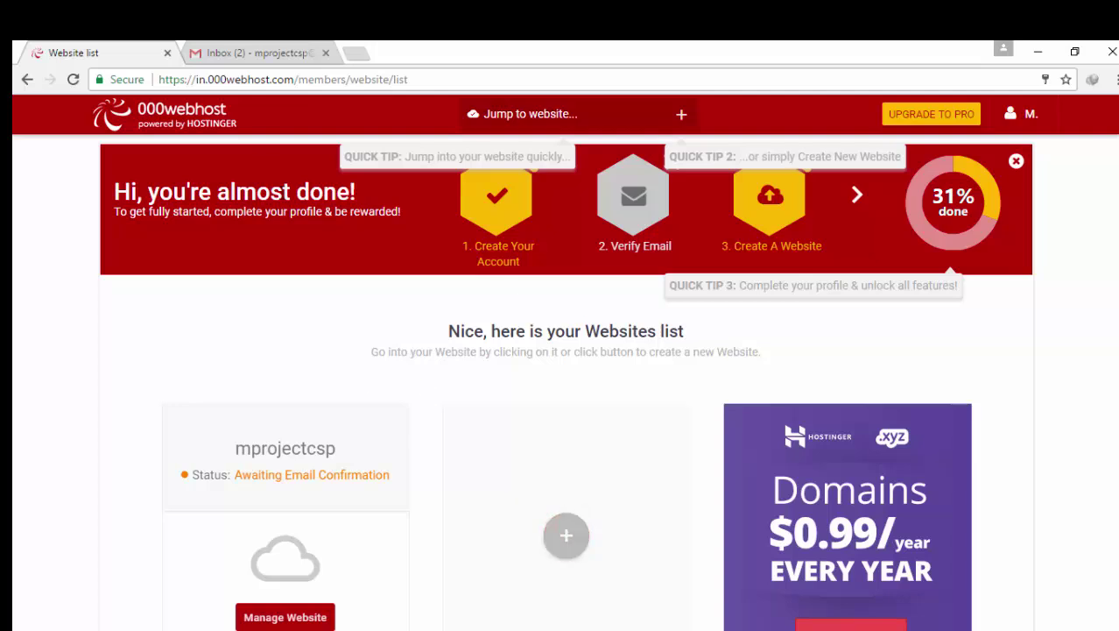
left_click(259, 54)
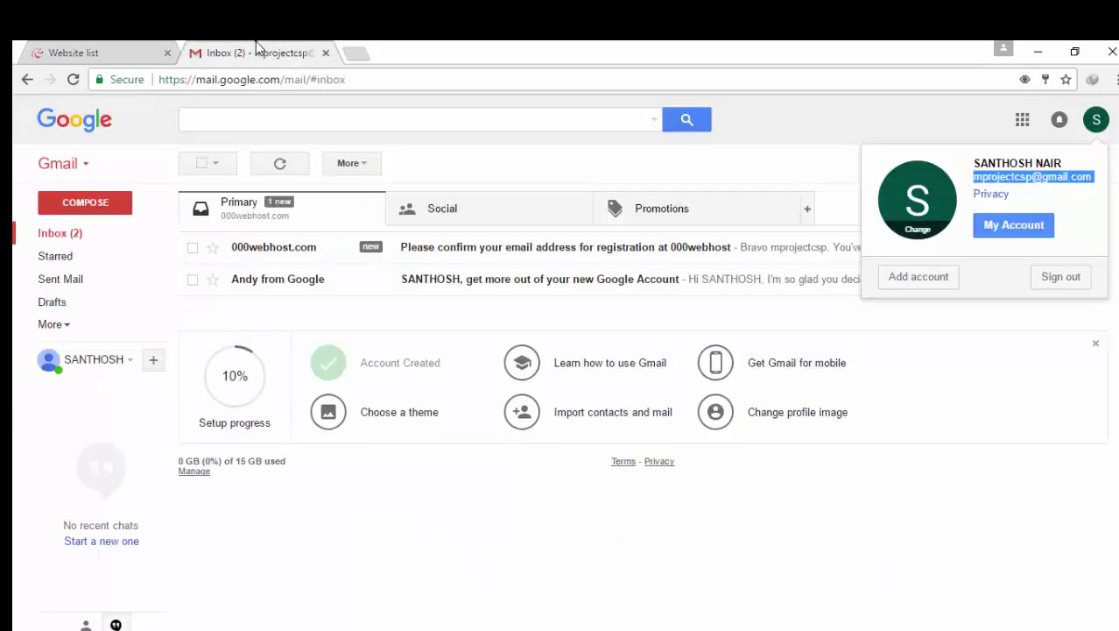
left_click(413, 252)
left_click(413, 251)
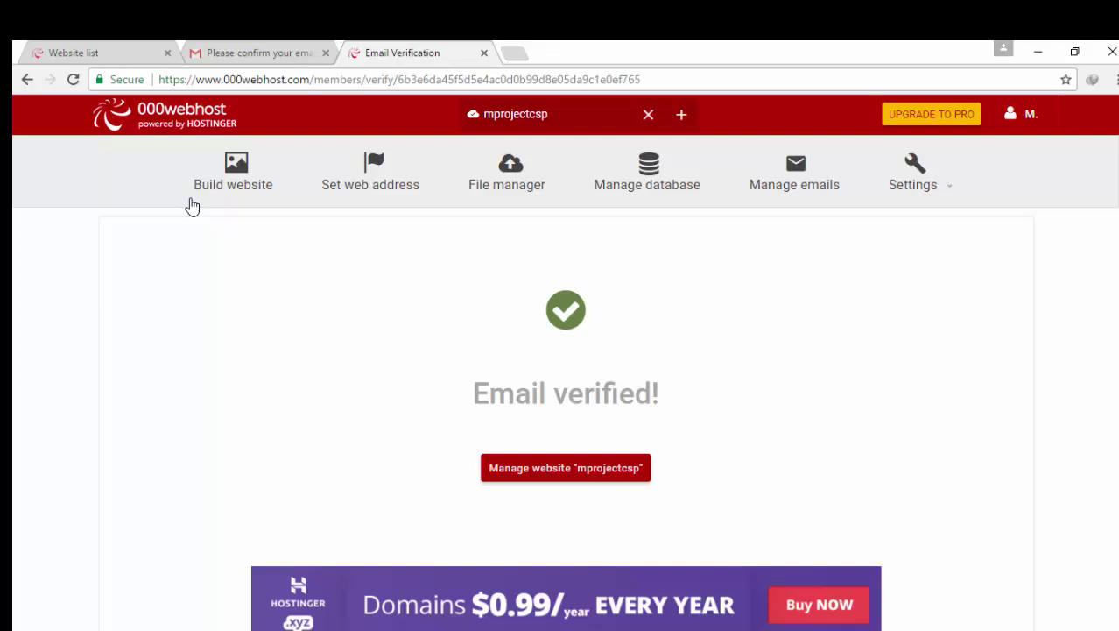
Open Build website and choose UPLOAD NOW under Upload Own Website to reach the File Manager
left_click(247, 196)
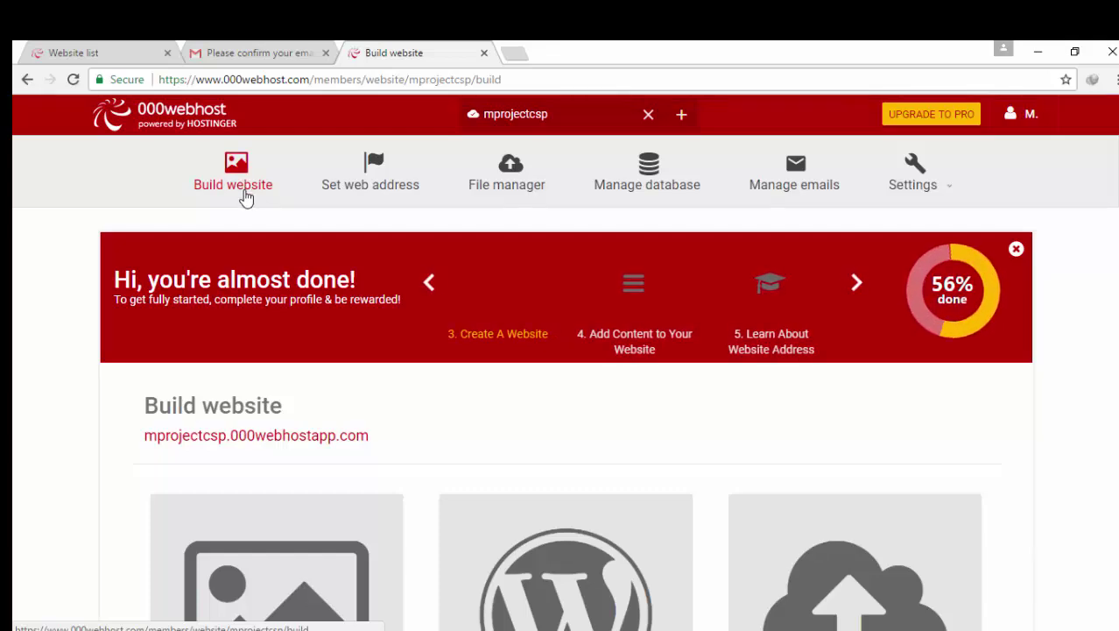
scroll(342, 212, "down", 5)
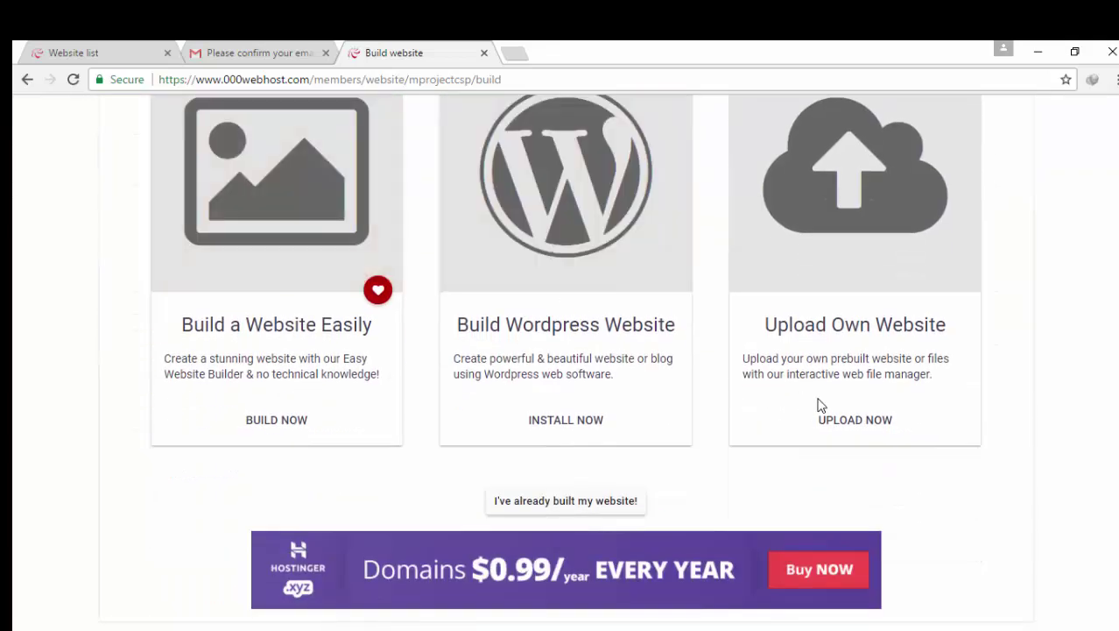
left_click(824, 424)
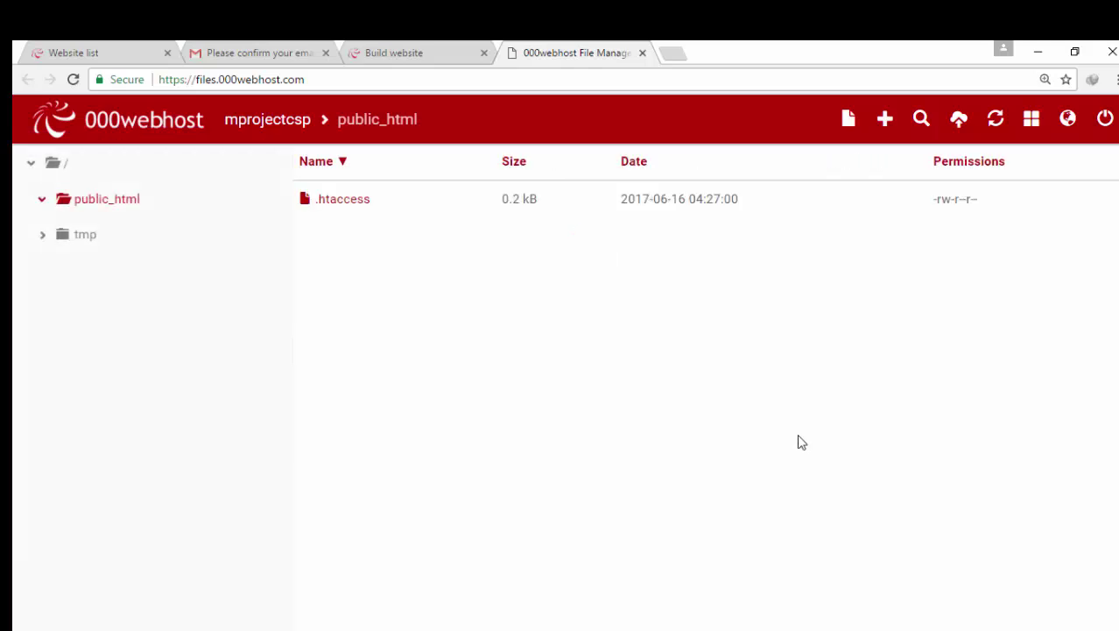
Create a new file named index.php in public_html and open it in the editor
left_click(849, 123)
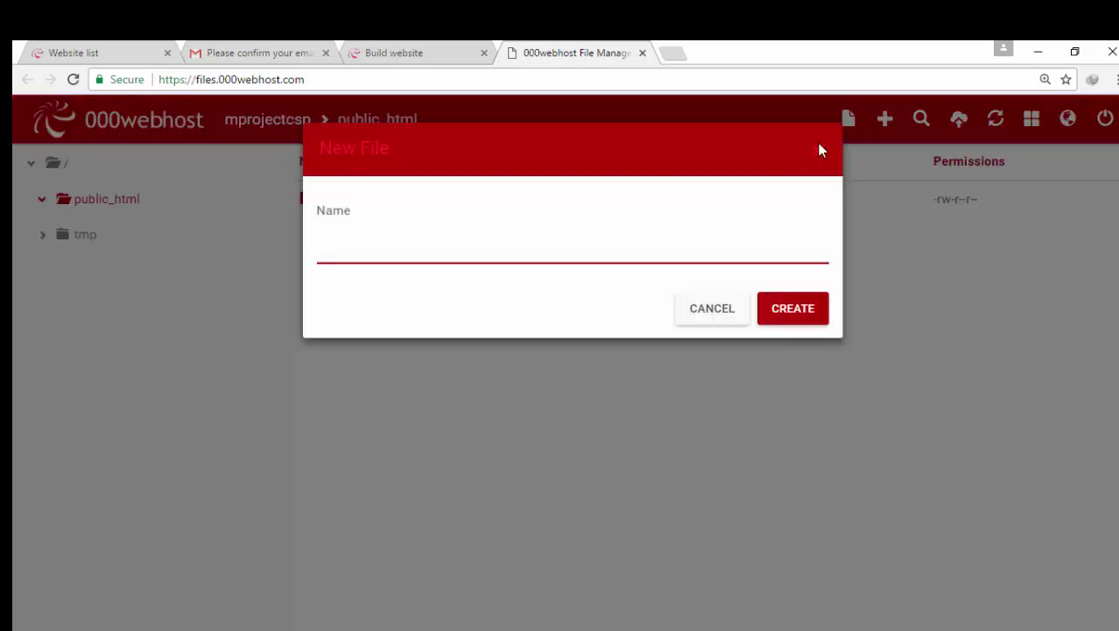
type("index.php")
left_click(792, 319)
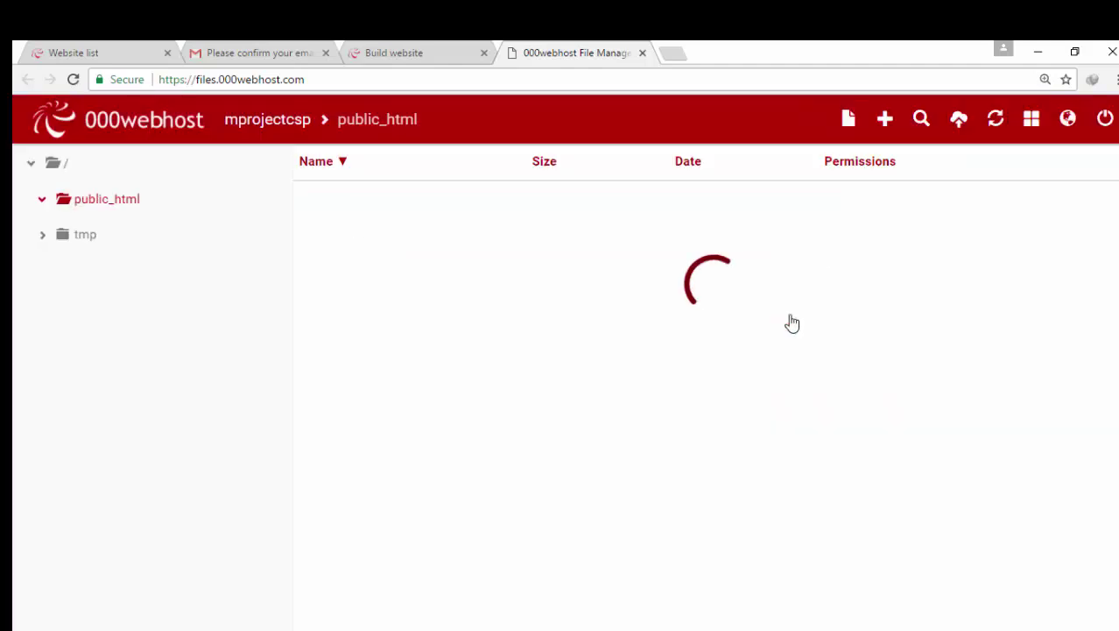
double_click(350, 239)
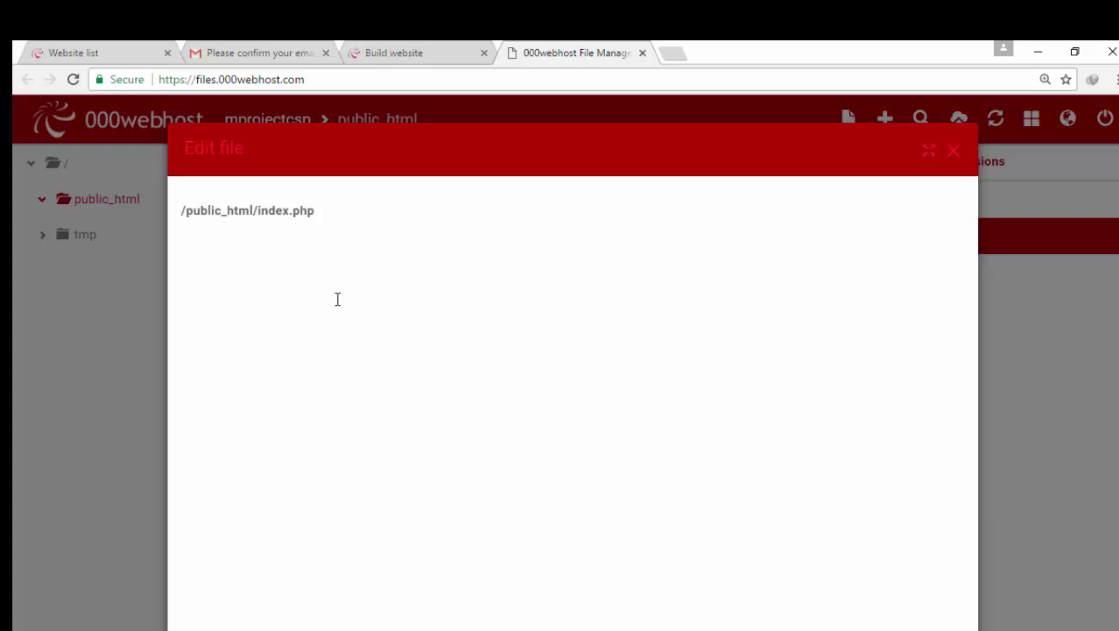
Write print"hi welcome to my page"; inside index.php's PHP block and save the file
type("<?ph")
type("print")
type("\"hi")
type(" w")
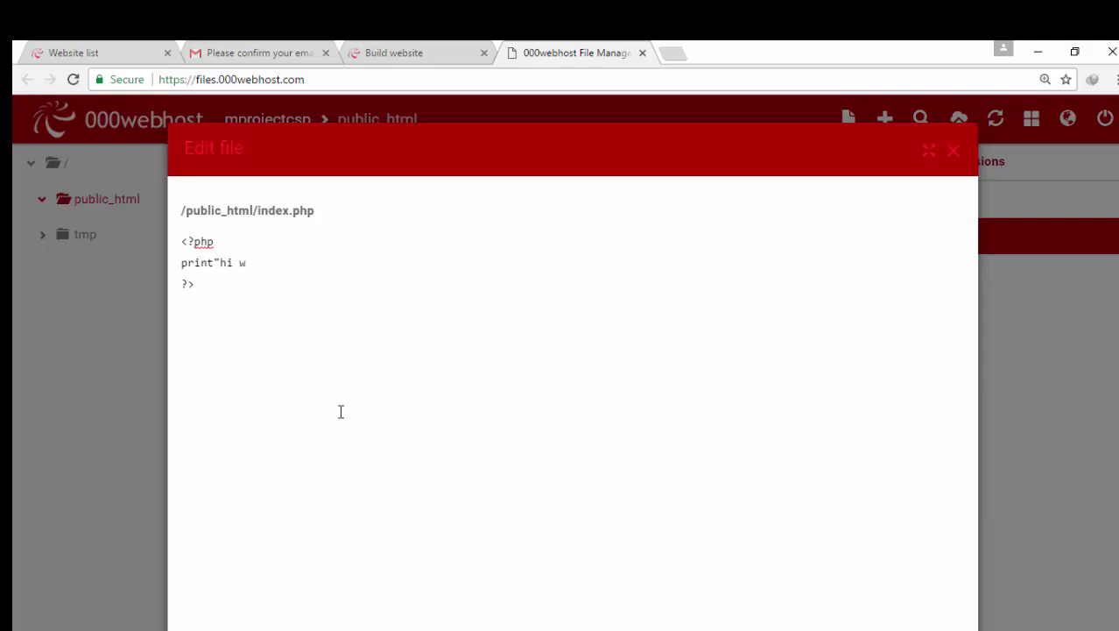
type("elcome to my page\"")
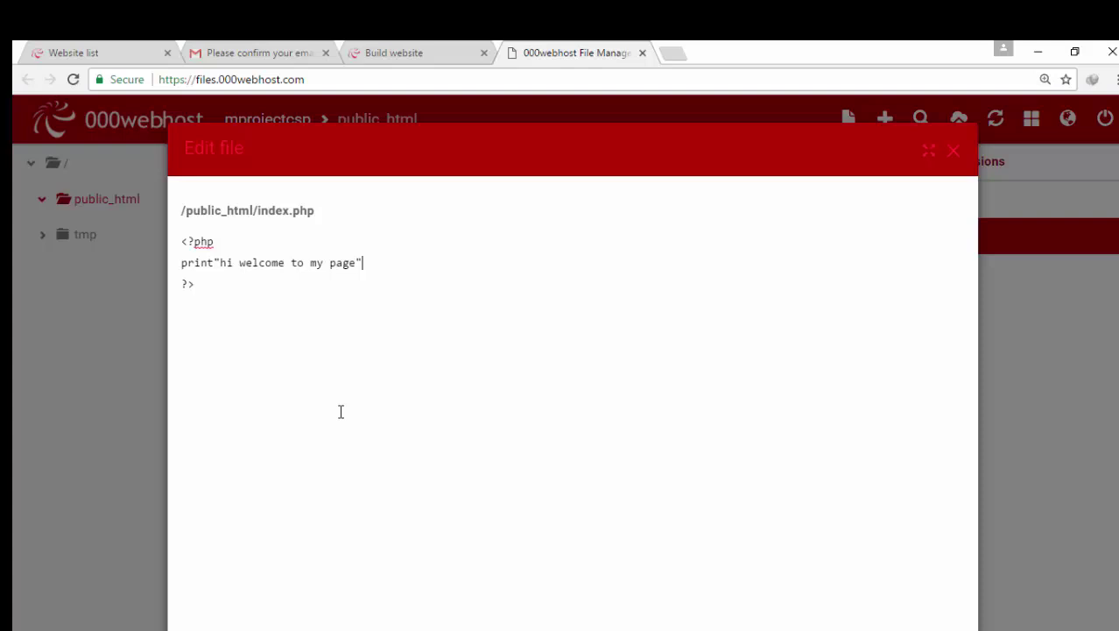
type(";")
scroll(592, 369, "down", 2)
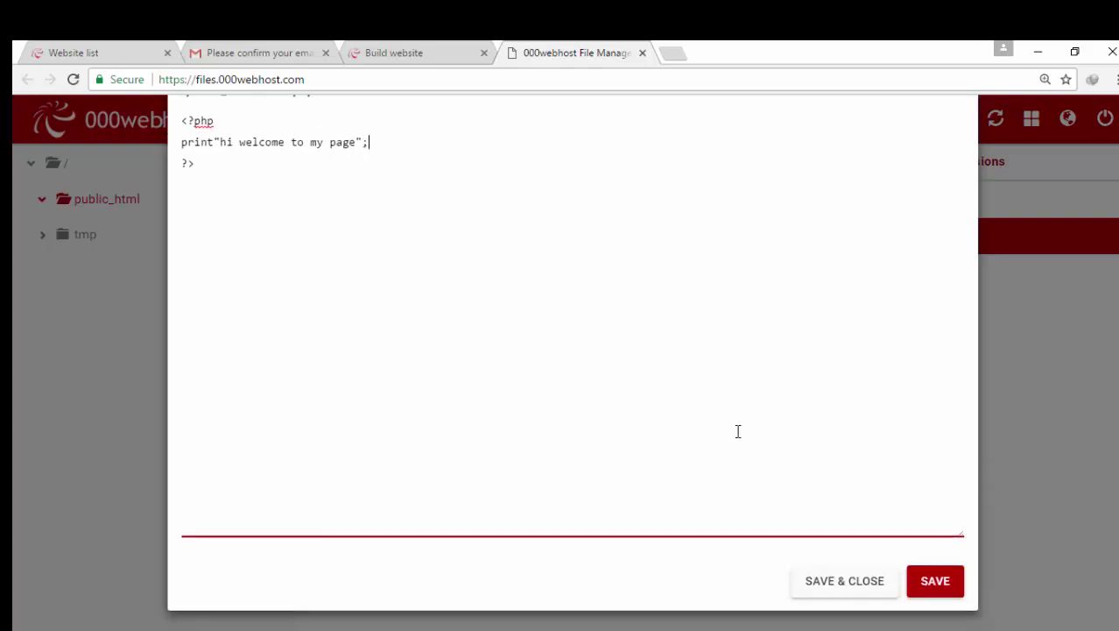
left_click(927, 585)
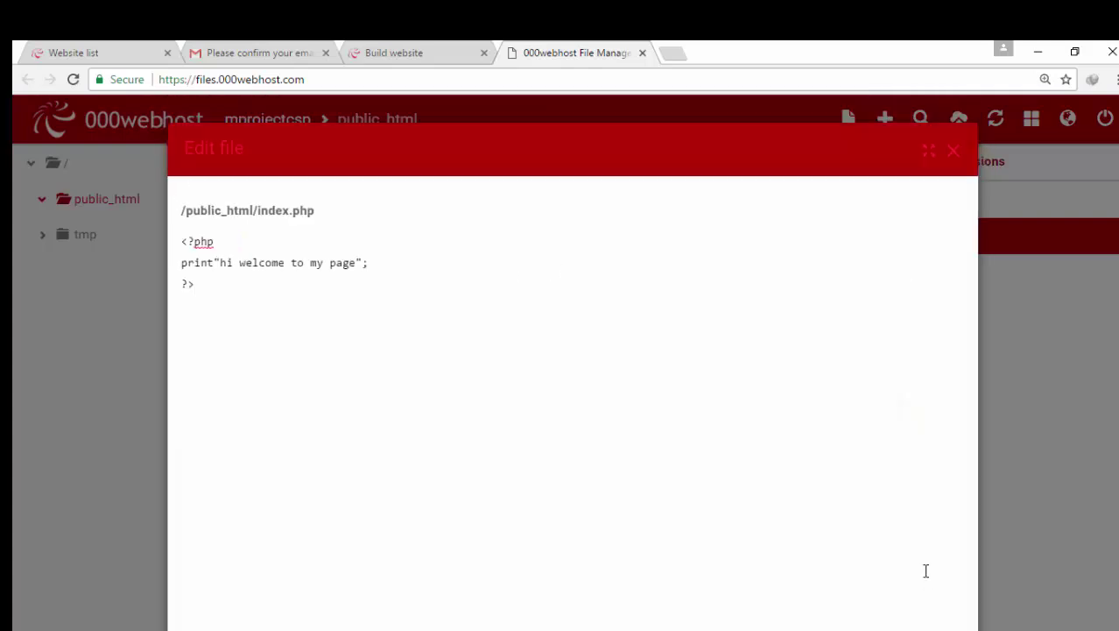
scroll(872, 555, "down", 2)
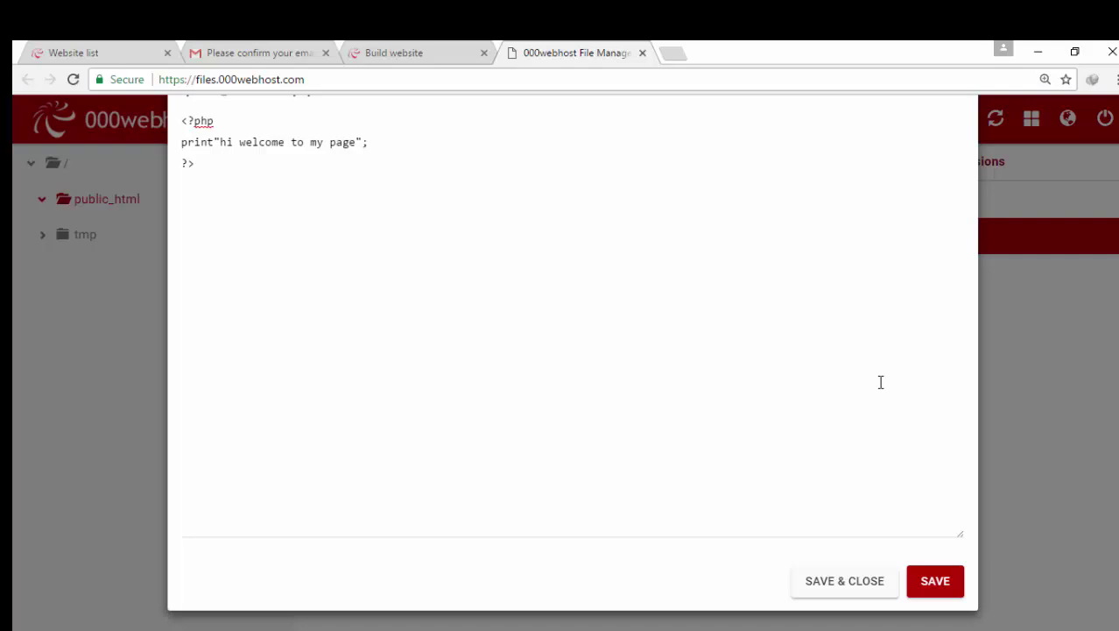
scroll(902, 333, "up", 2)
Close the file editor and return to the Build website page for mprojectcsp.000webhostapp.com
left_click(954, 150)
left_click(395, 53)
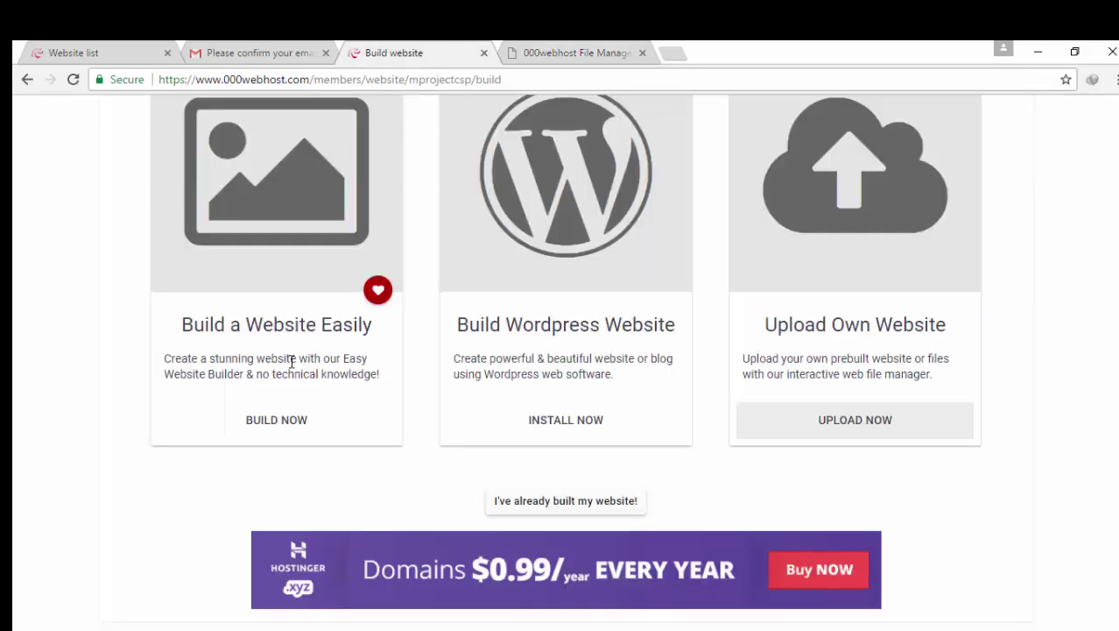
scroll(291, 362, "up", 5)
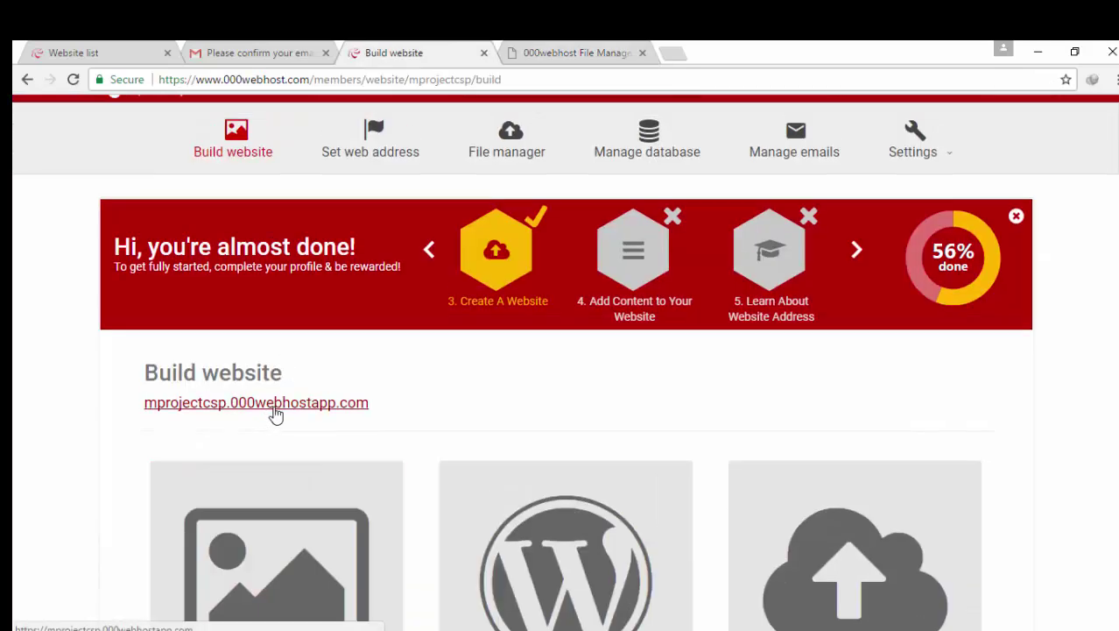